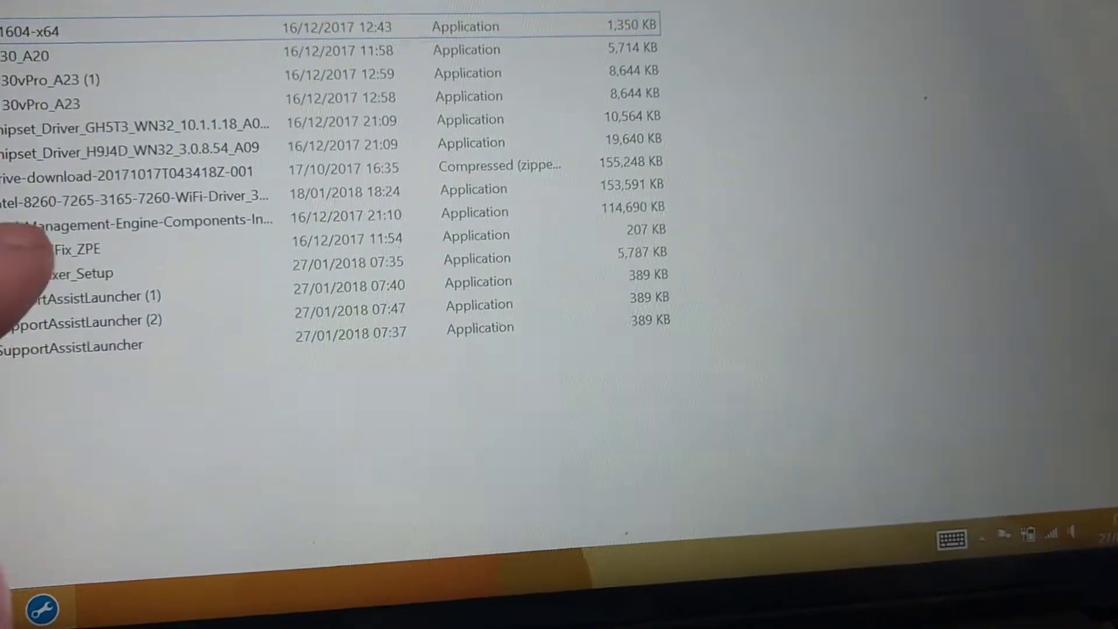
Select the 207 KB KeyboardFix_ZPE application in the Downloads file list.
{"action": "left_click", "coordinate": [64, 263]}
{"action": "left_click", "coordinate": [75, 259]}
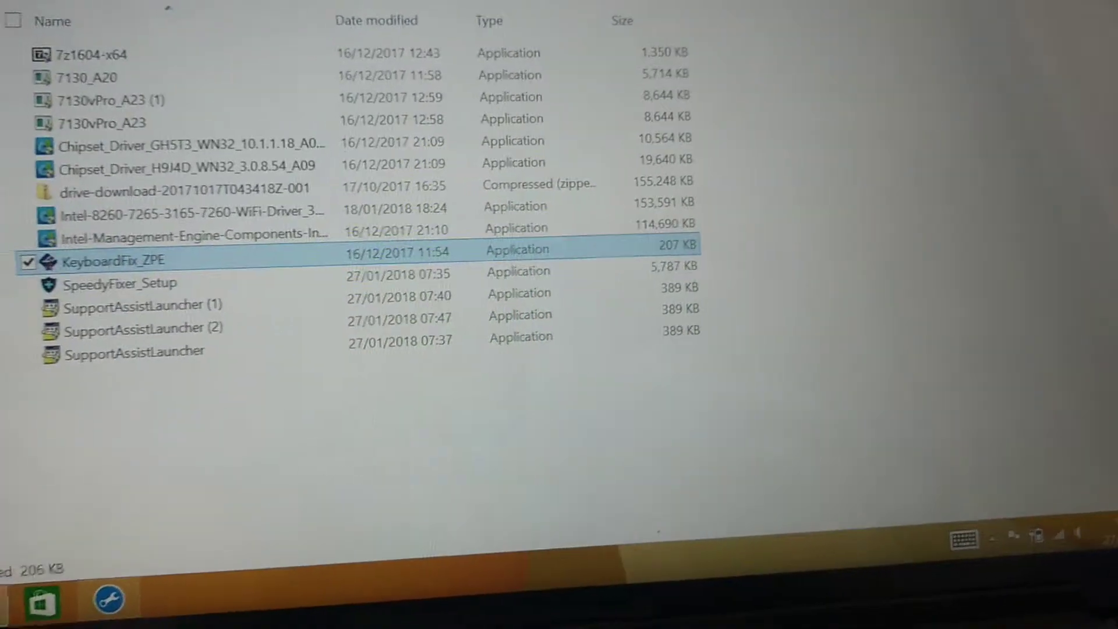